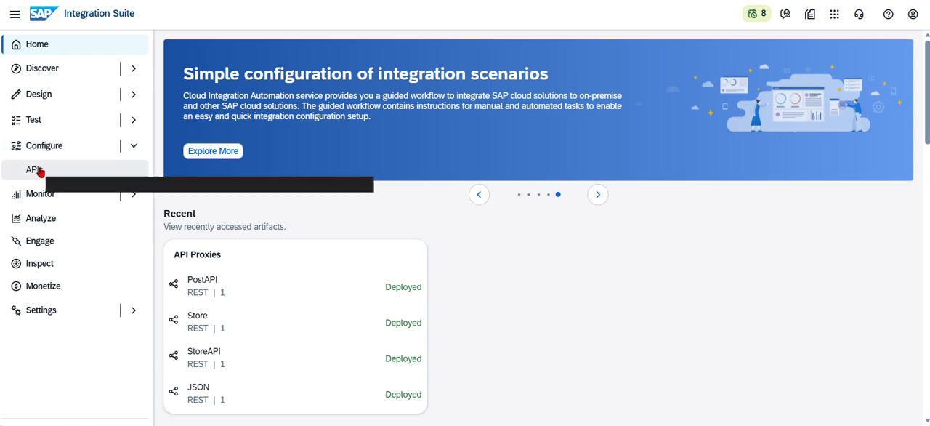
Open the PostAPI proxy for editing and go to its policy editor.
left_click(41, 172)
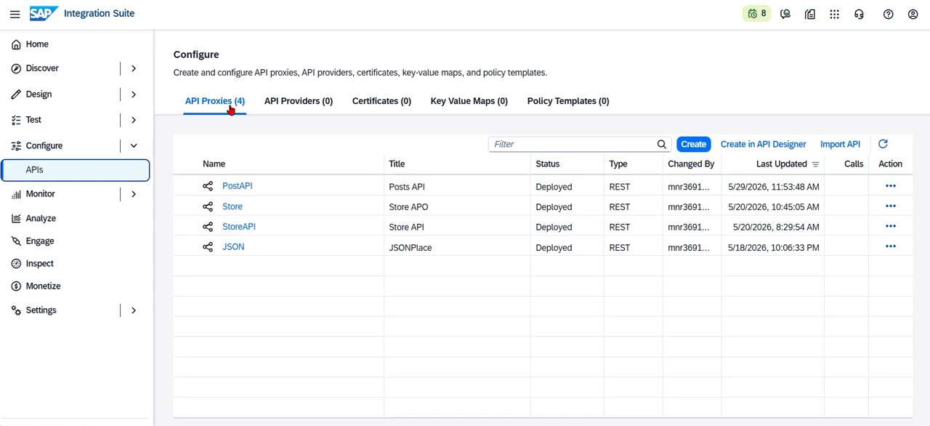
left_click(236, 187)
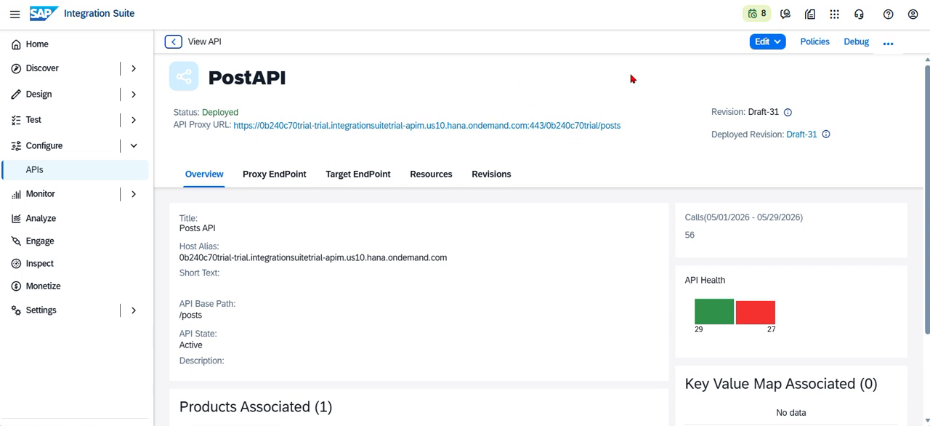
left_click(771, 42)
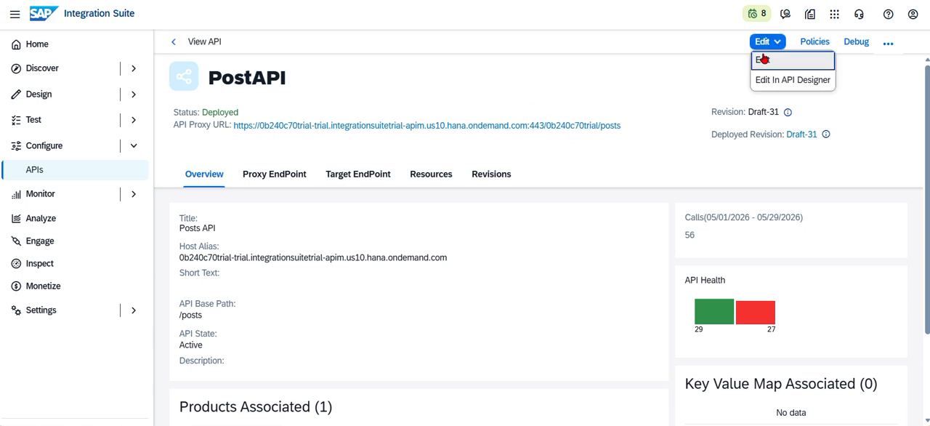
left_click(762, 61)
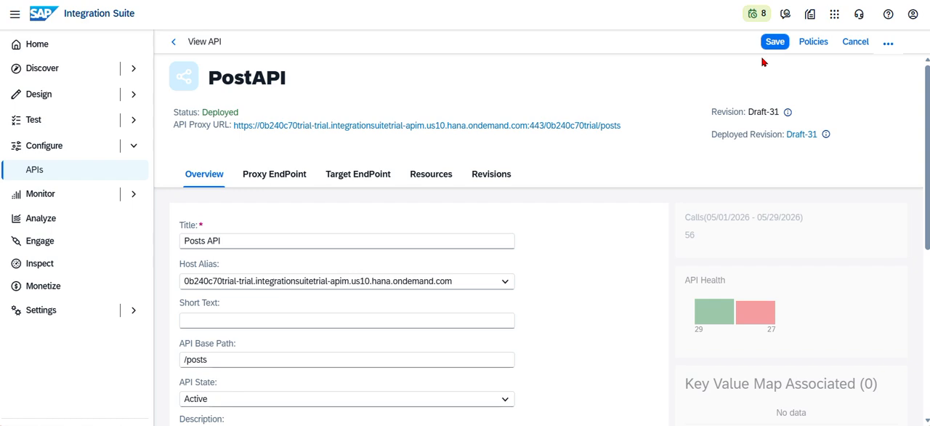
left_click(820, 43)
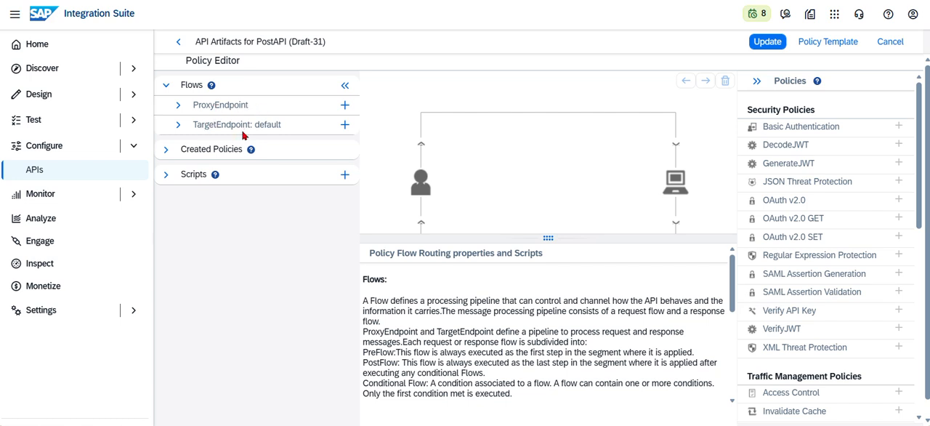
Try to add a Spike Arrest policy named SpikeArrest to the incoming request of the ProxyEndpoint PreFlow.
left_click(178, 105)
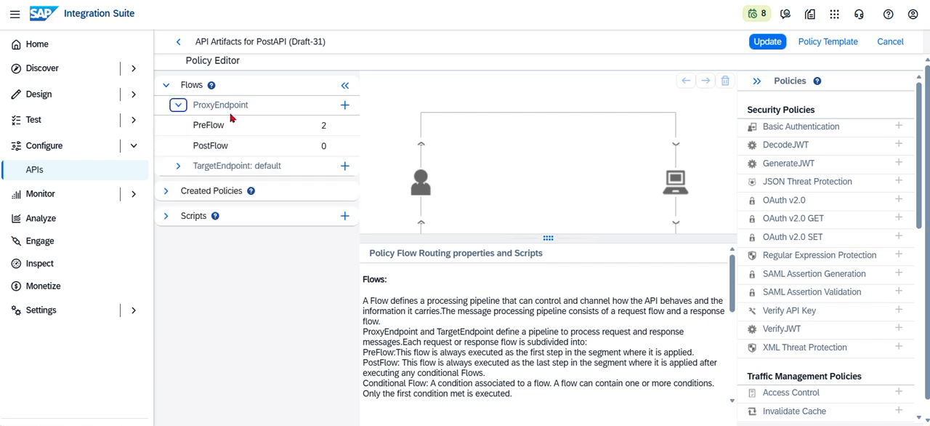
left_click(209, 128)
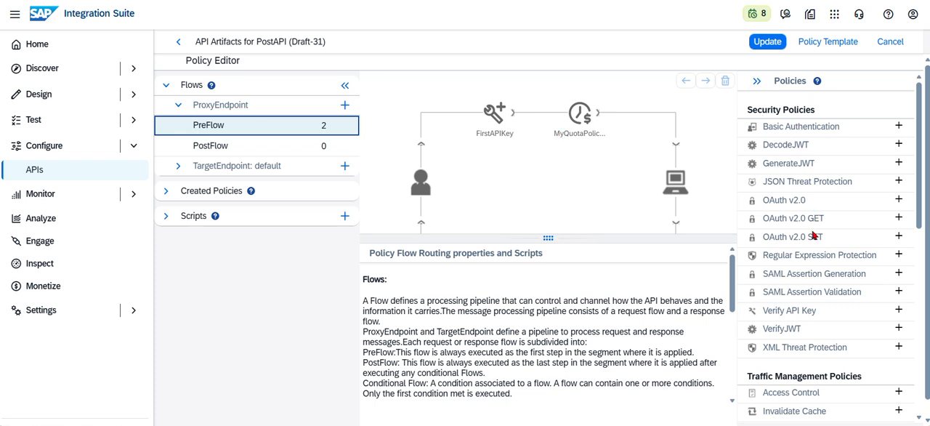
scroll(846, 251, "down", 4)
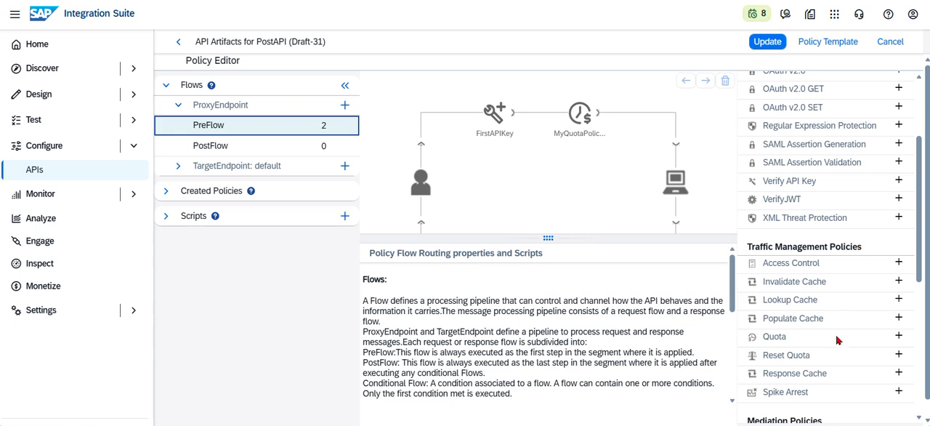
scroll(843, 339, "down", 2)
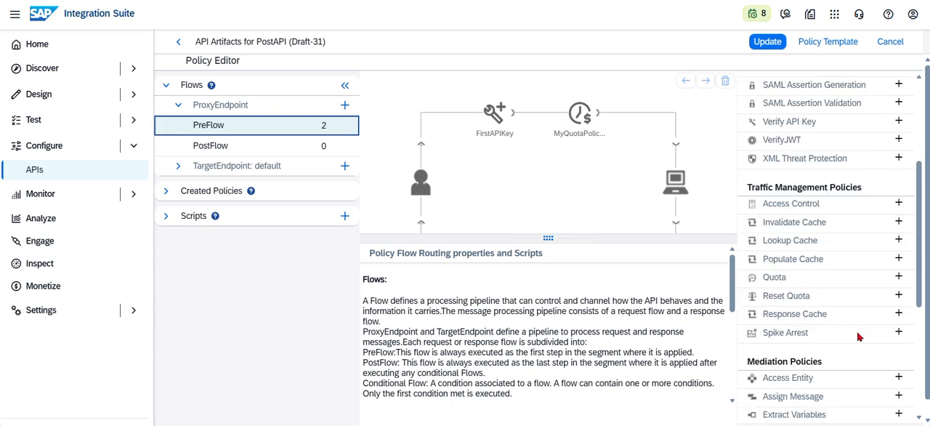
left_click(899, 333)
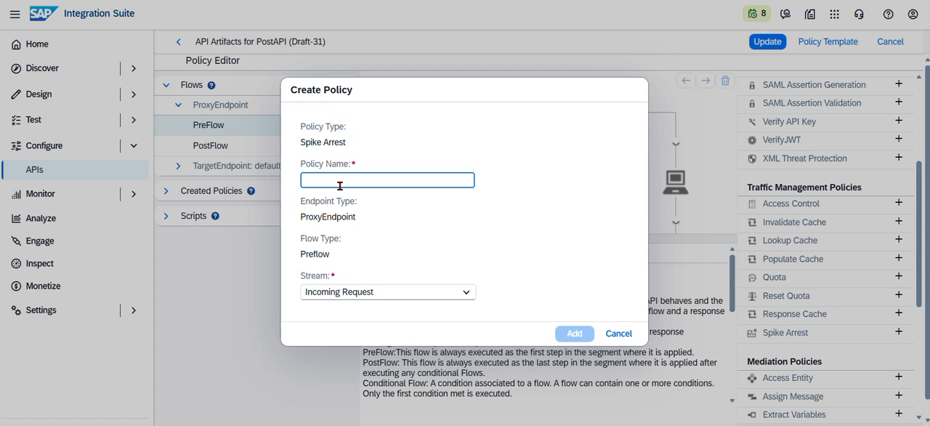
type("S")
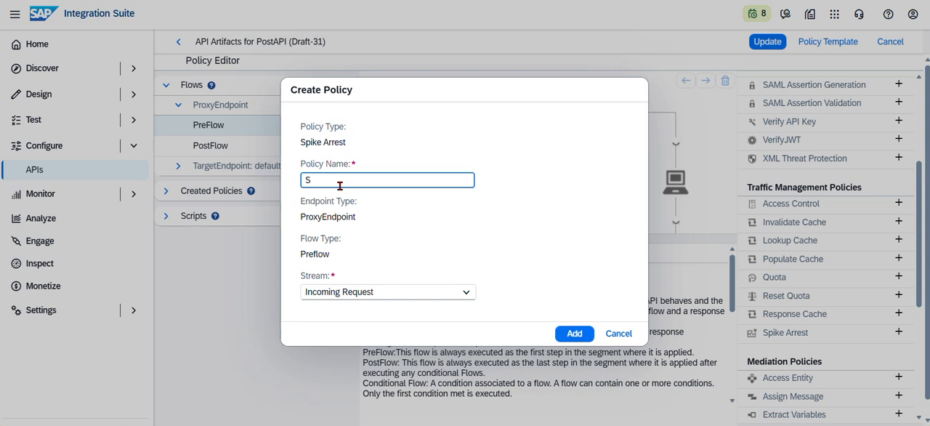
type("pikeArrest")
left_click(582, 332)
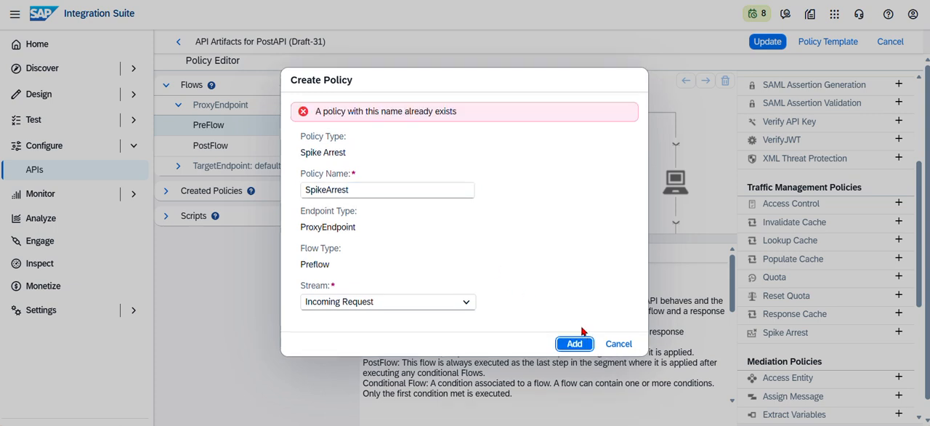
Change the policy name to FirstSpikeArrest and add the policy to the flow.
left_click(378, 190)
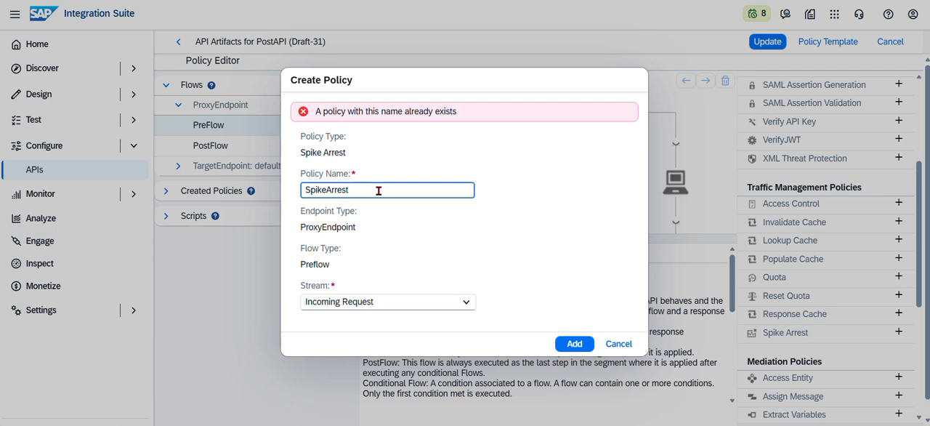
key("Left")
key("Left")
key("Left")
key("Left")
key("Left")
key("Left")
type("First")
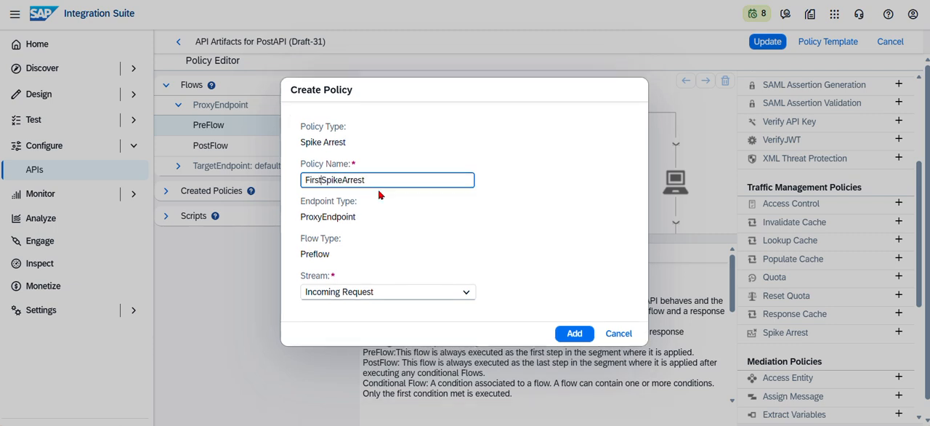
left_click(581, 337)
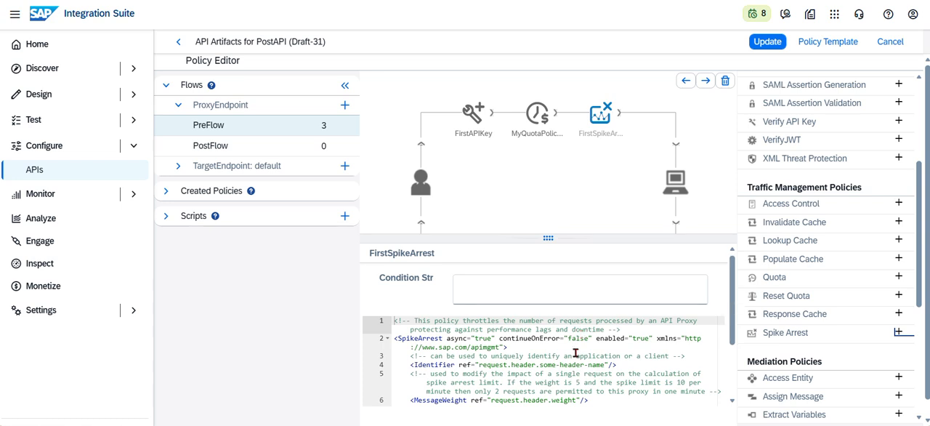
Set the Rate element in the FirstSpikeArrest policy code to 5ps.
scroll(575, 353, "down", 2)
scroll(576, 353, "up", 1)
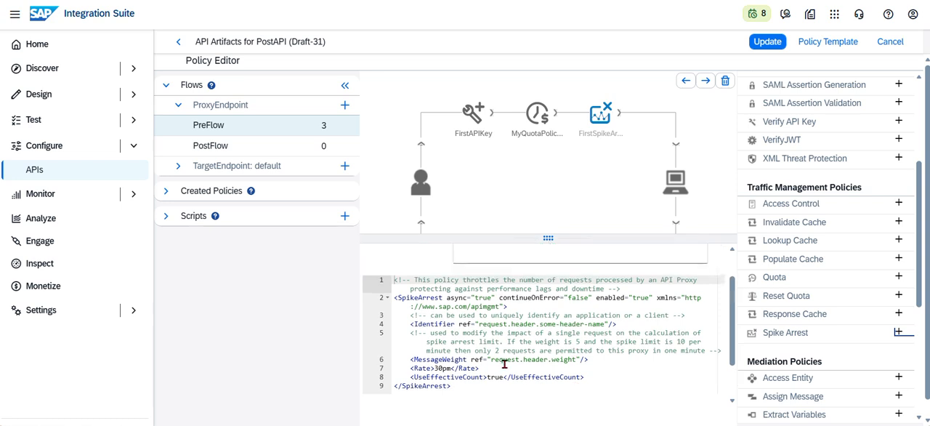
left_click(444, 370)
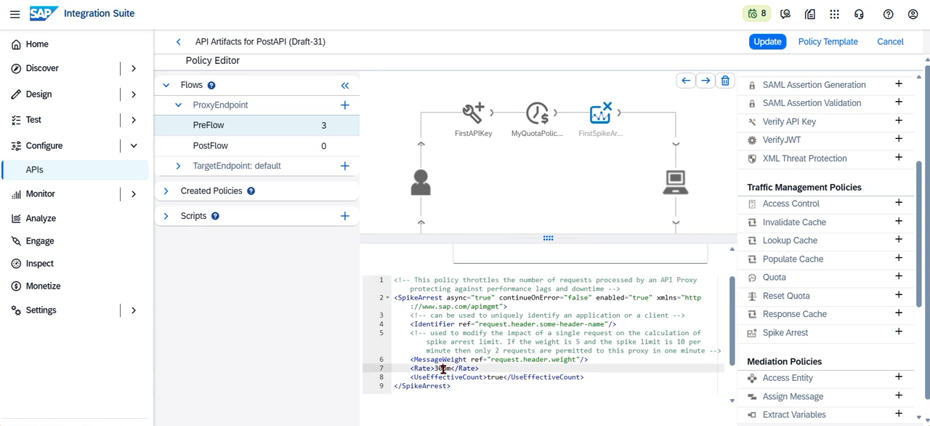
key("BackSpace")
key("BackSpace")
type("5")
key("BackSpace")
type("s")
Move the FirstSpikeArrest policy ahead of the quota policy and update the API's policies.
left_click(597, 120)
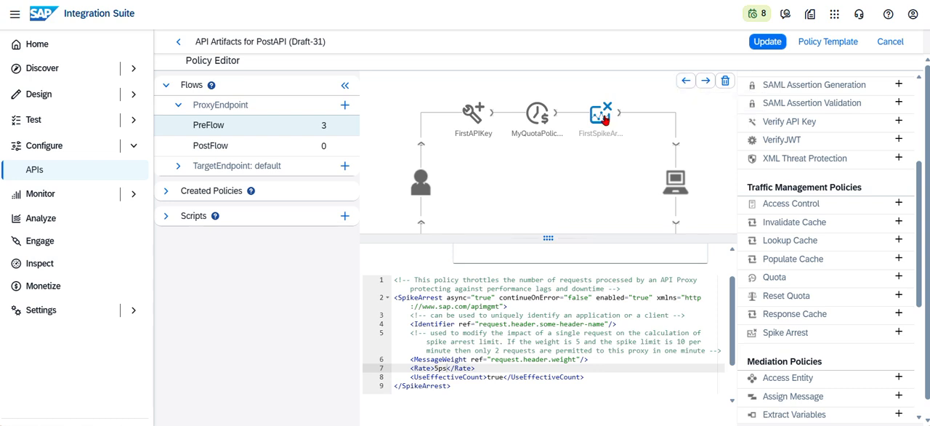
left_click(687, 82)
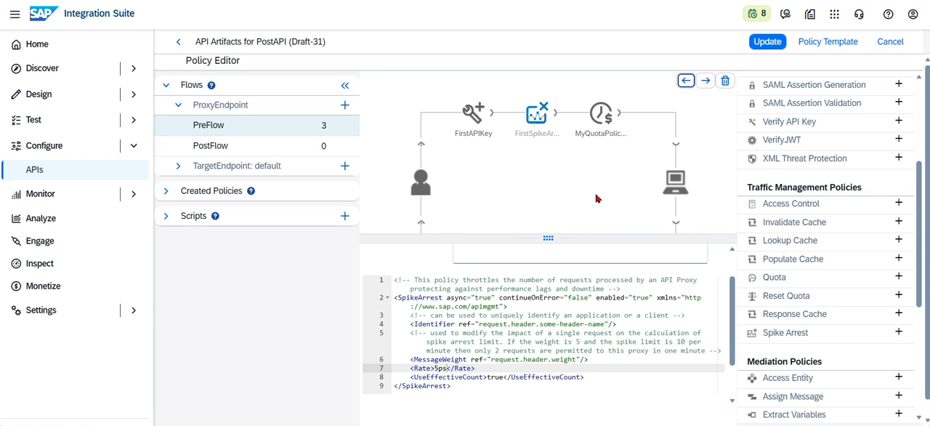
left_click(769, 43)
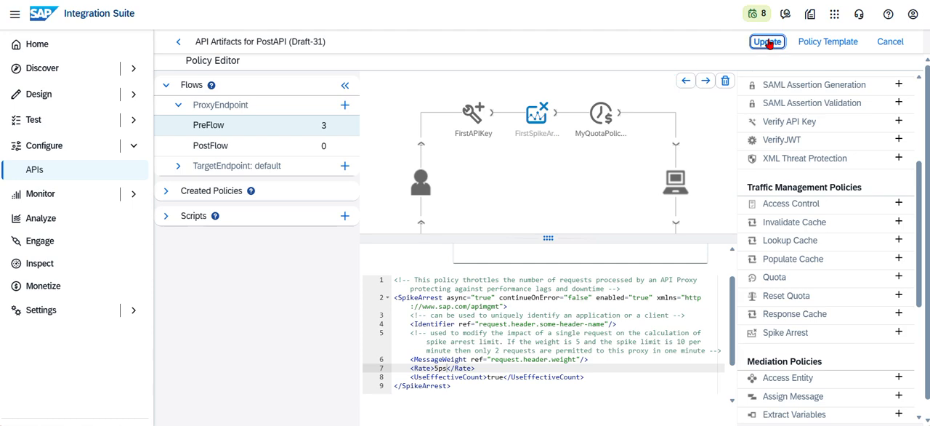
Save PostAPI and deploy it with the saved changes.
left_click(775, 43)
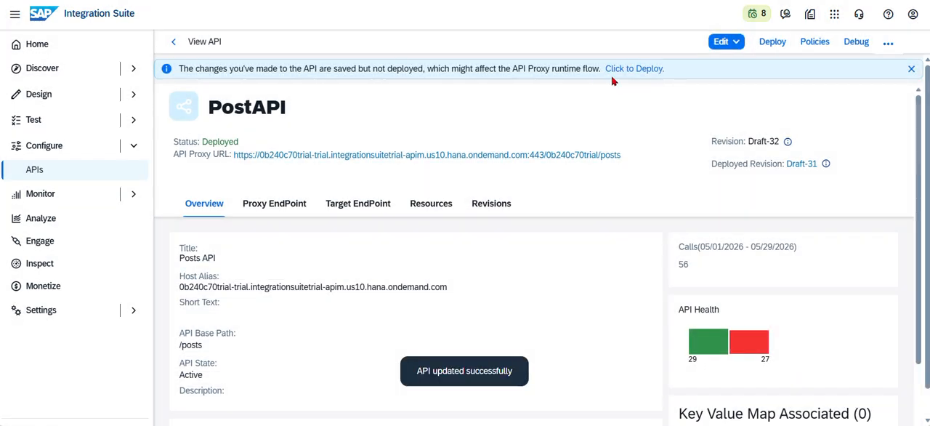
left_click(642, 72)
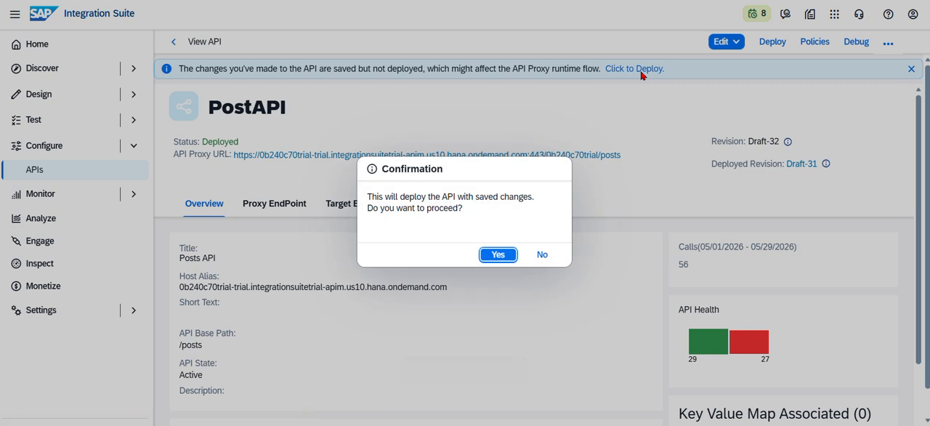
left_click(499, 258)
left_click(498, 255)
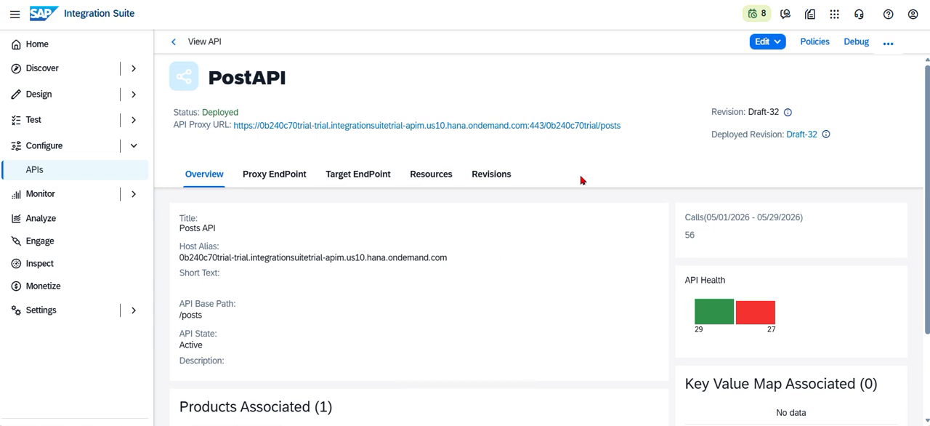
Check the policy order in PostAPI's ProxyEndpoint PreFlow.
left_click(816, 42)
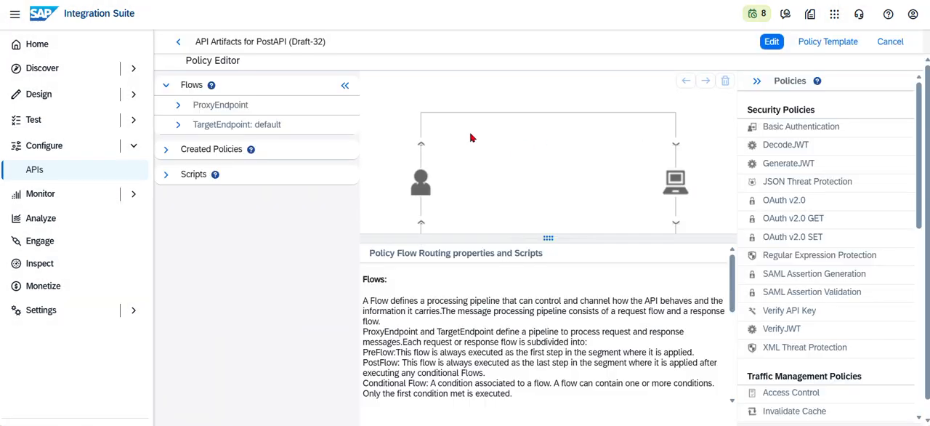
left_click(178, 105)
left_click(213, 126)
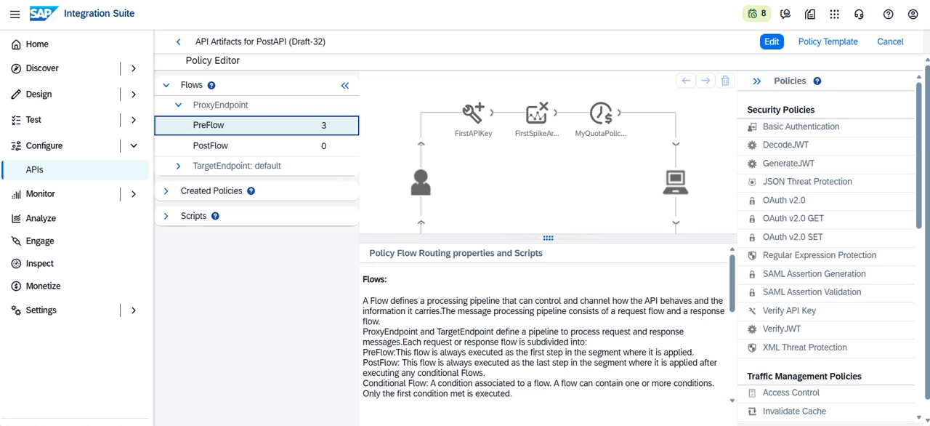
Switch to Postman and run the APIM collection manually with 20 iterations.
mouse_move(395, 425)
left_click(396, 374)
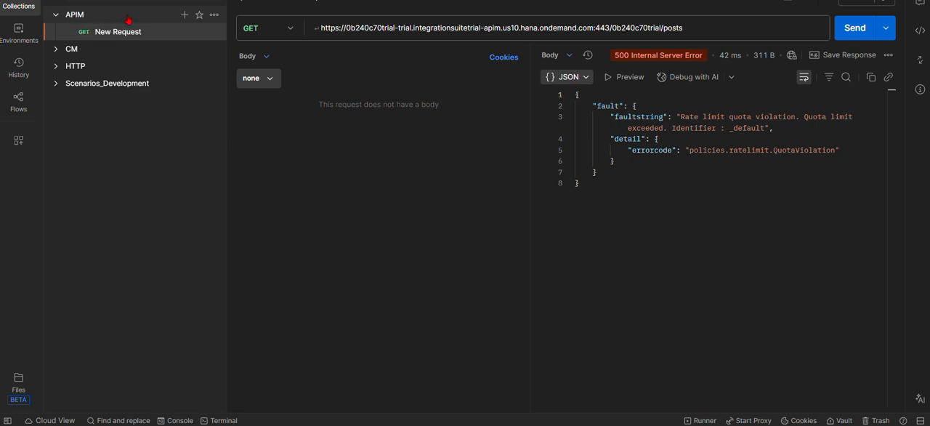
left_click(214, 14)
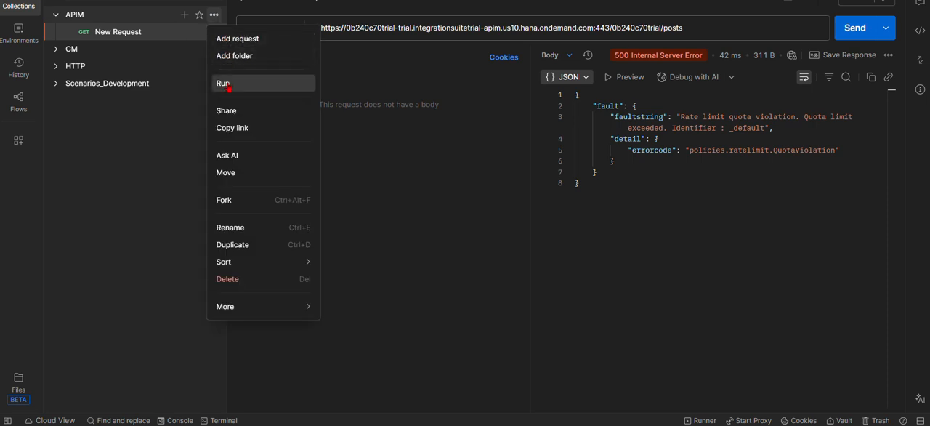
left_click(226, 85)
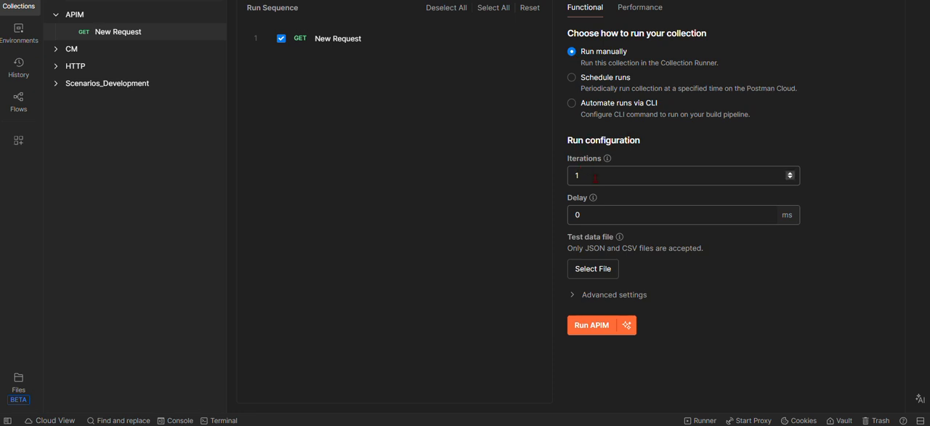
left_click(595, 177)
key("BackSpace")
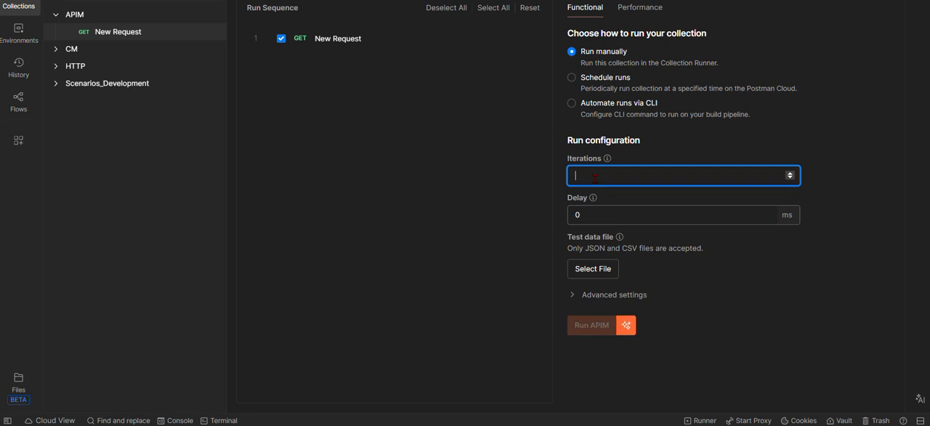
type("20")
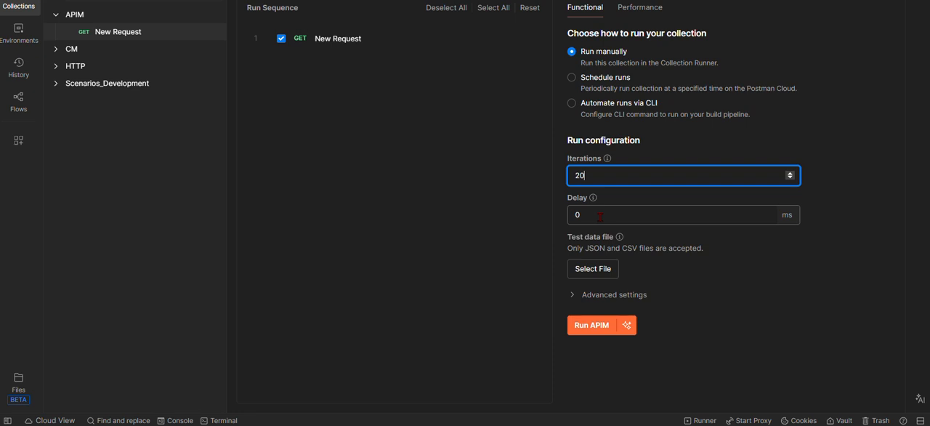
left_click(589, 332)
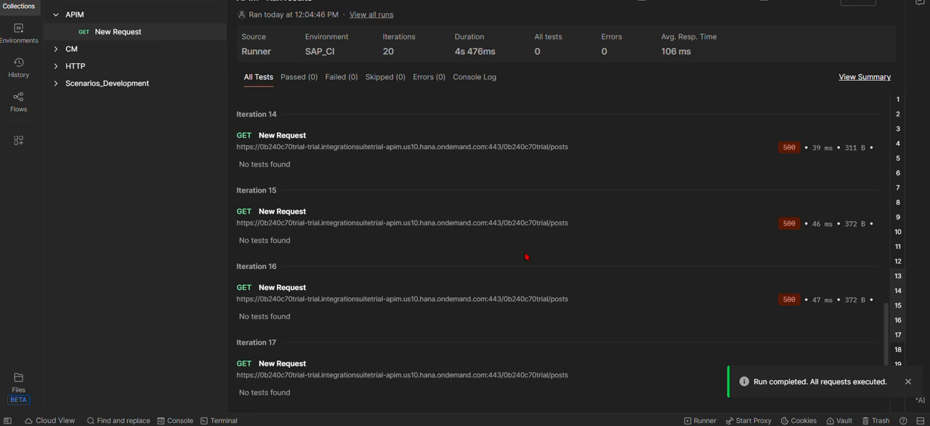
Review the status codes across the run and inspect the error responses of iterations 11, 12, 13, 16, 18 and 19.
scroll(603, 223, "up", 5)
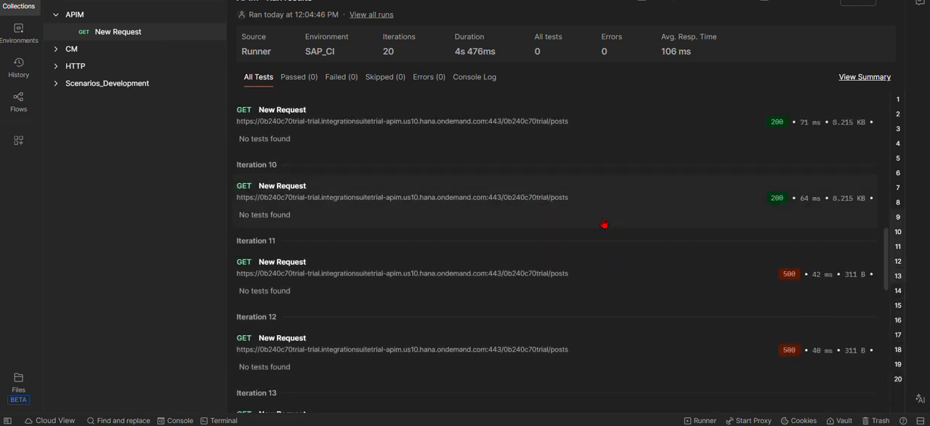
scroll(604, 223, "up", 8)
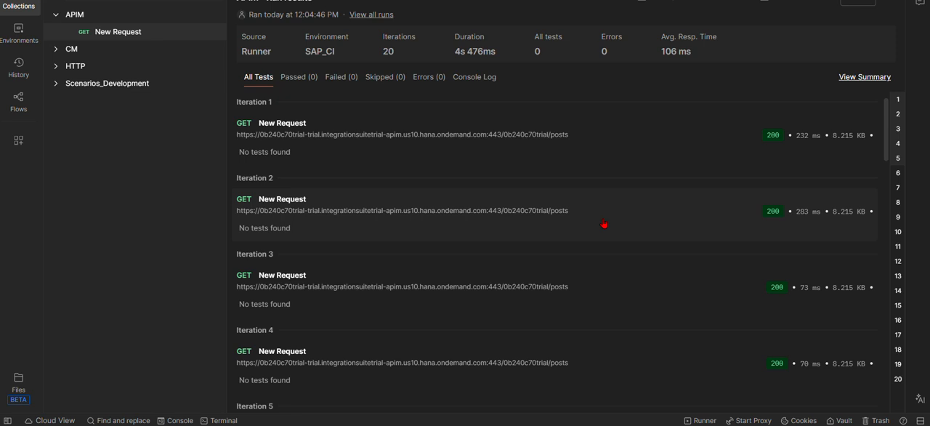
scroll(604, 224, "down", 6)
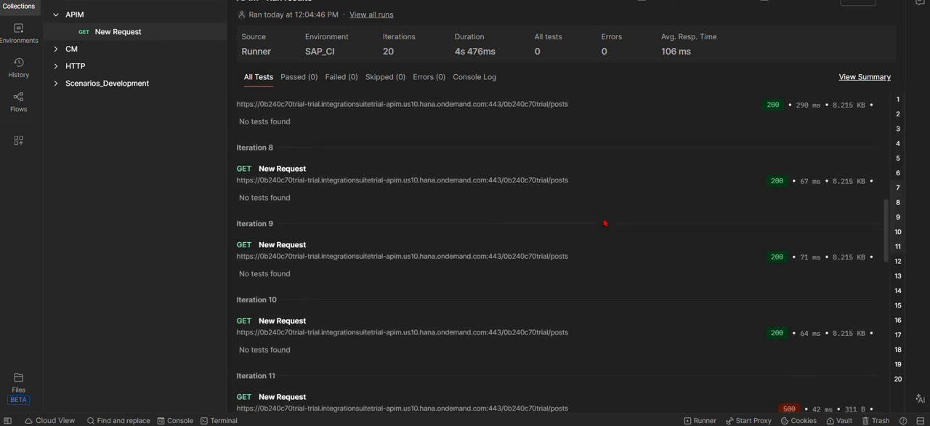
scroll(604, 224, "down", 3)
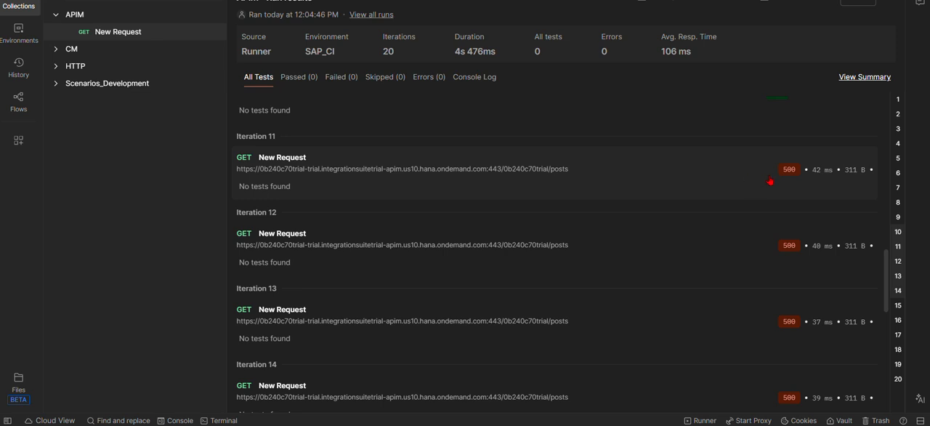
left_click(581, 190)
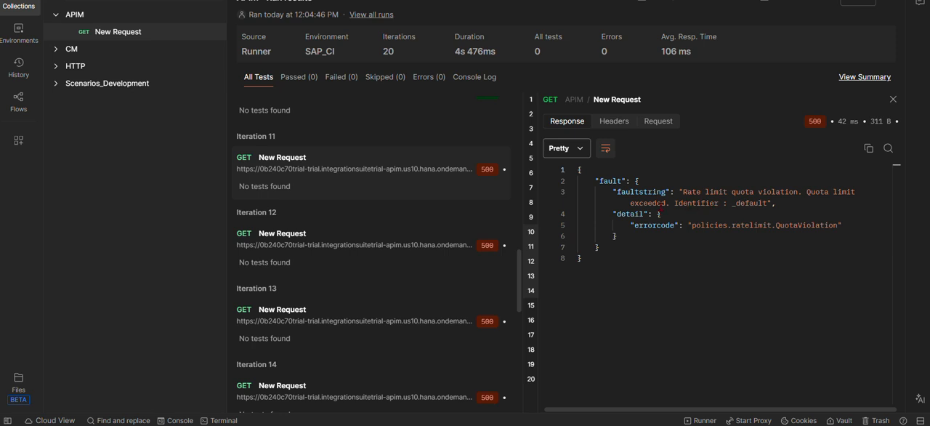
left_click(411, 271)
left_click(413, 305)
scroll(361, 315, "down", 1)
scroll(361, 315, "down", 3)
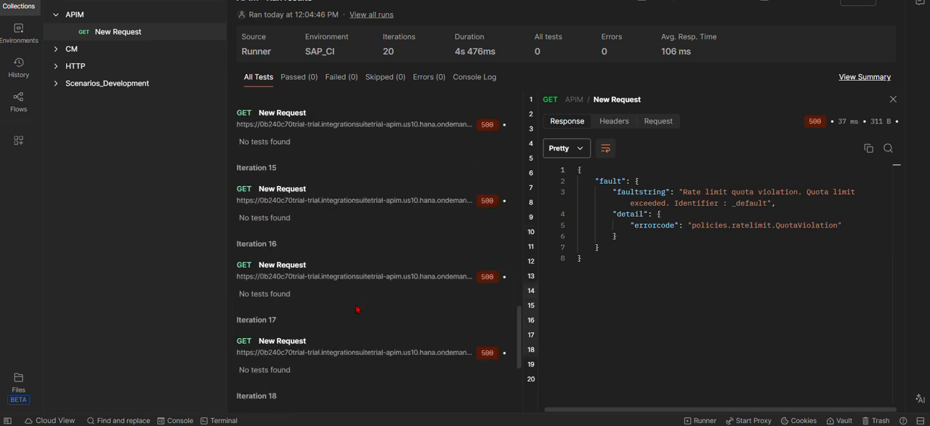
left_click(335, 293)
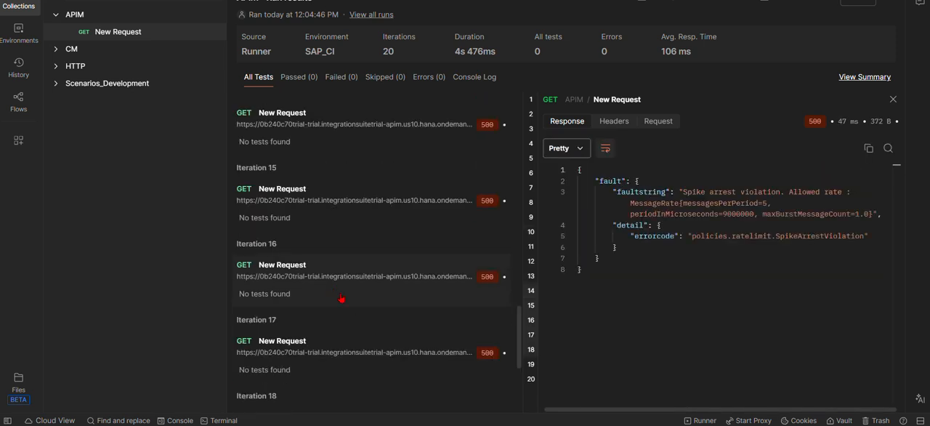
scroll(340, 293, "down", 2)
left_click(331, 276)
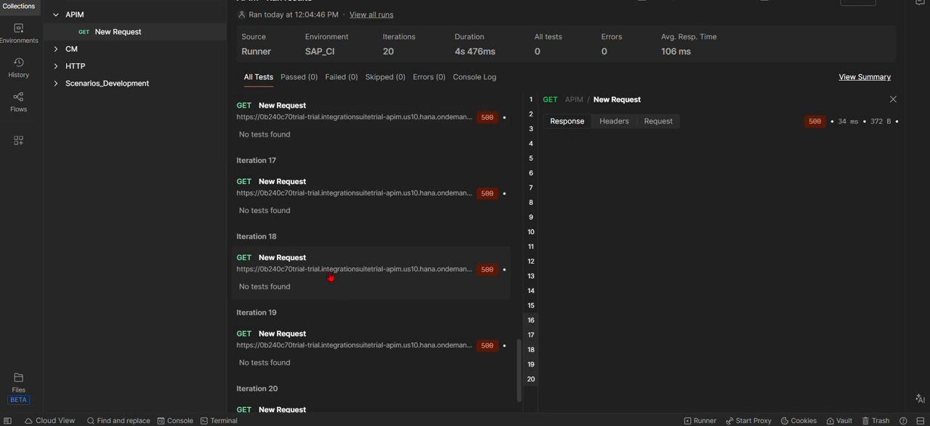
left_click(346, 343)
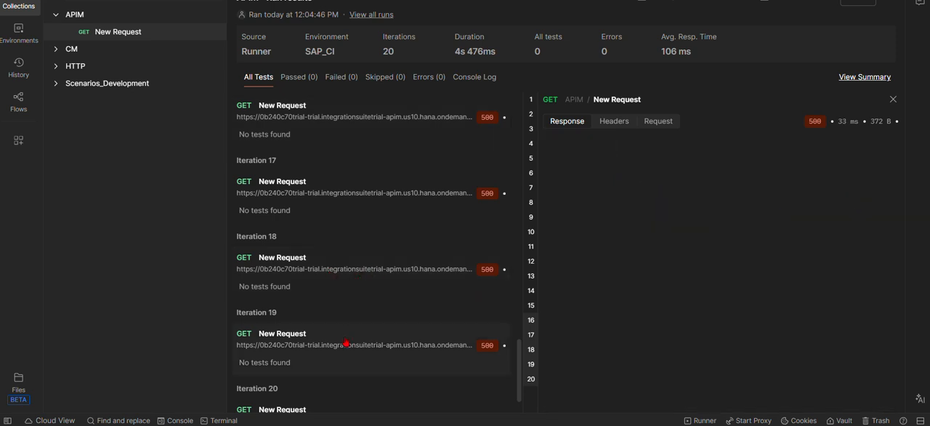